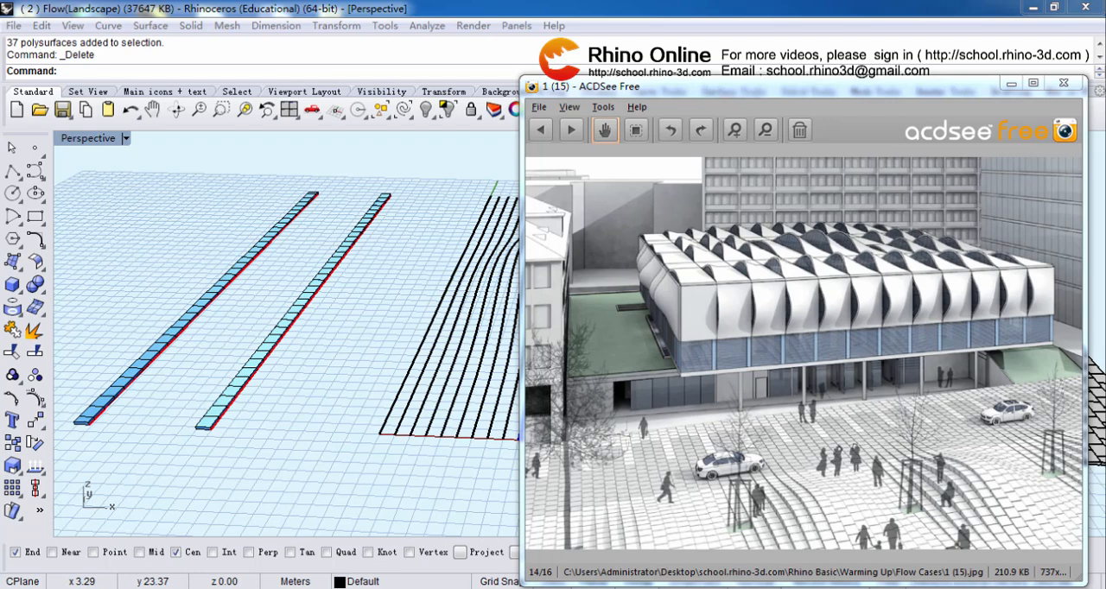
Step: Minimize the reference image window and detach the Deformation Tools so they float above the perspective view
left_click(1011, 83)
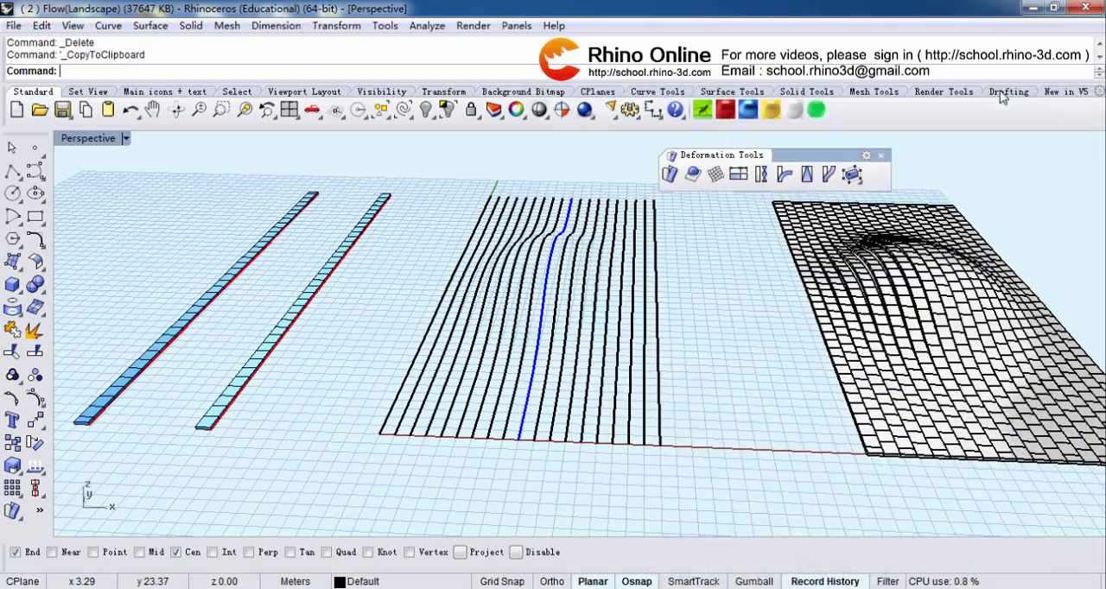
left_click(20, 518)
left_click_drag(52, 503, 664, 158)
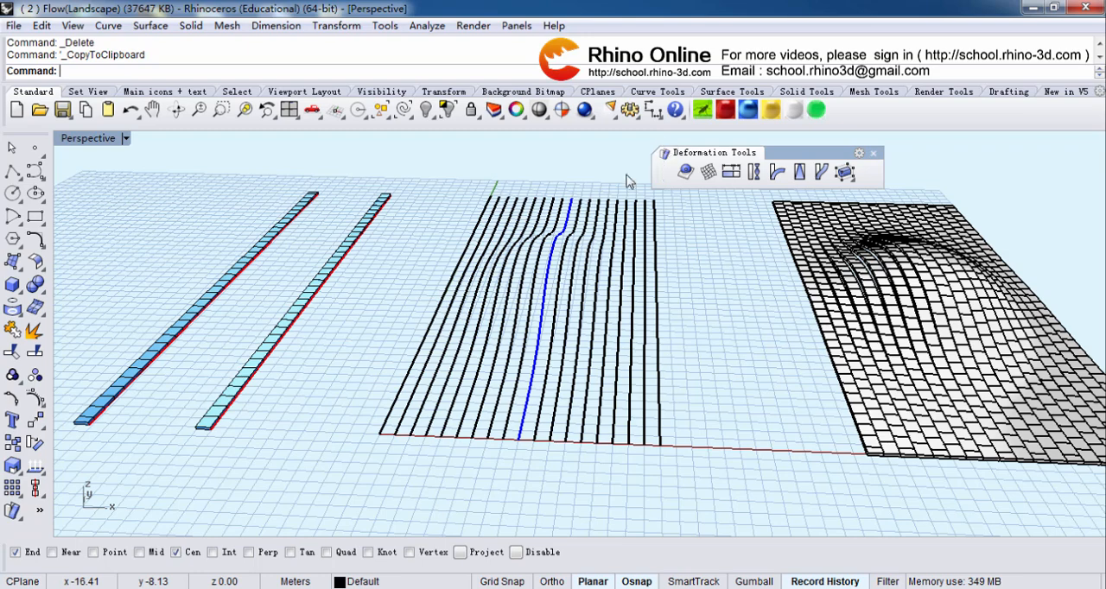
left_click(12, 512)
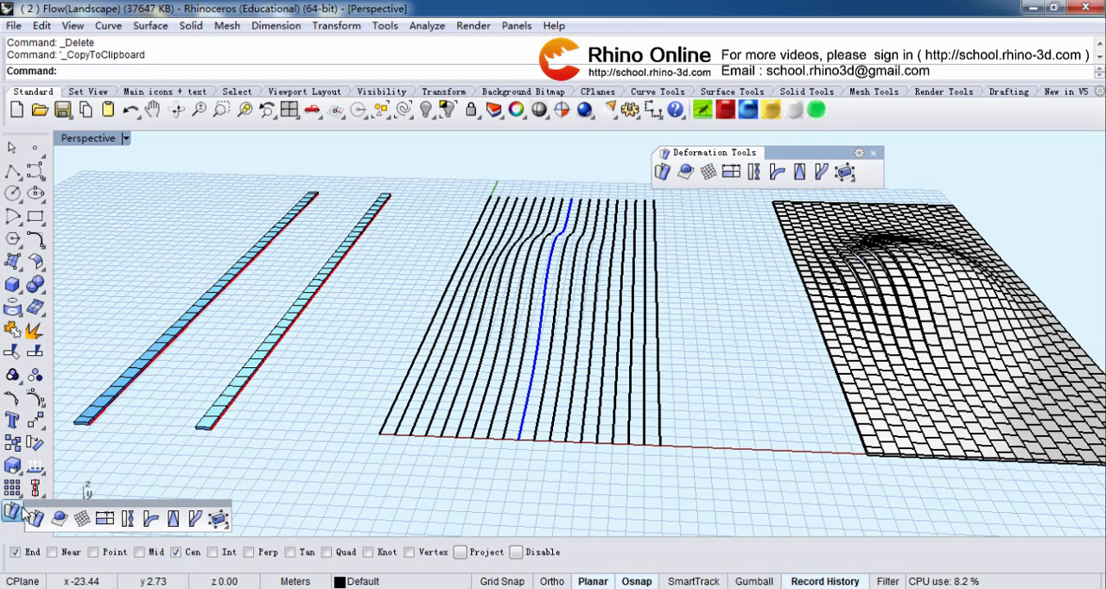
left_click_drag(41, 508, 667, 142)
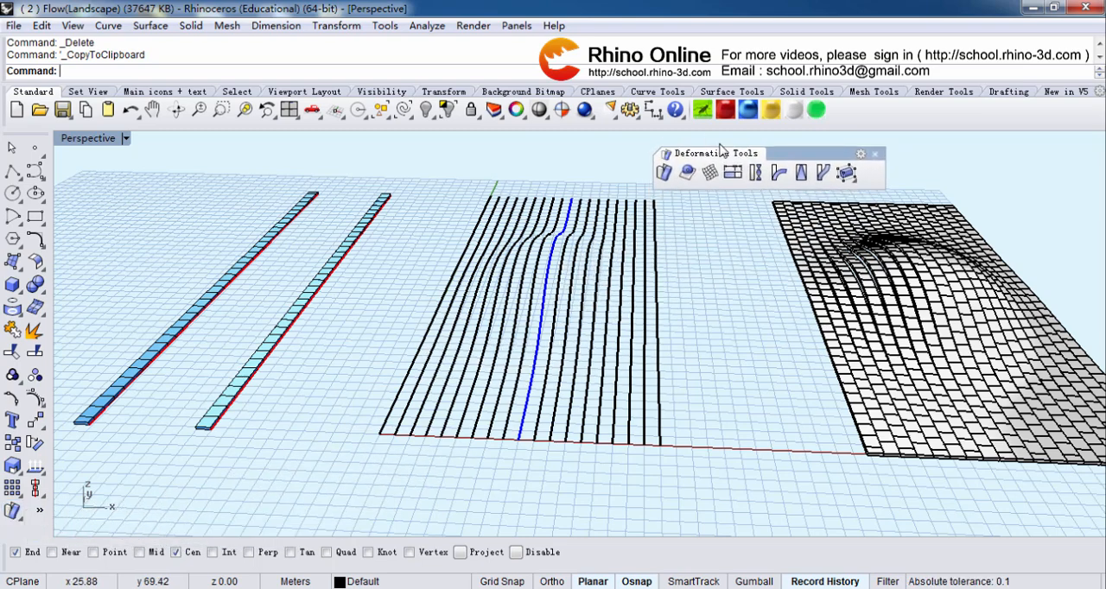
Step: Flow a copy of the paving strip nearest the contour curves from its red base line onto the blue curve, matching the near ends
left_click(825, 175)
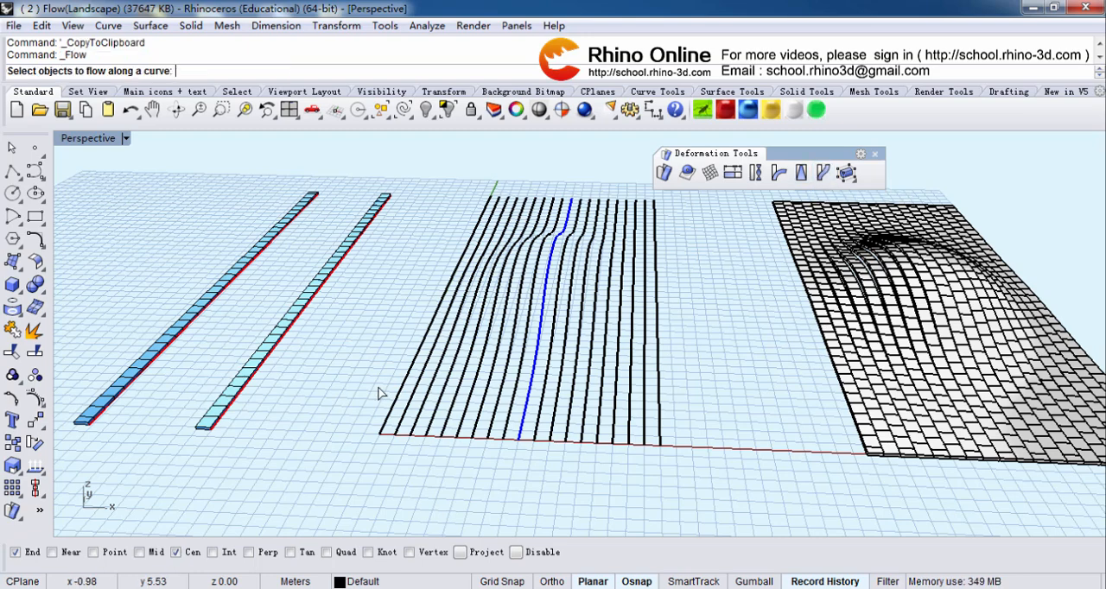
left_click(232, 397)
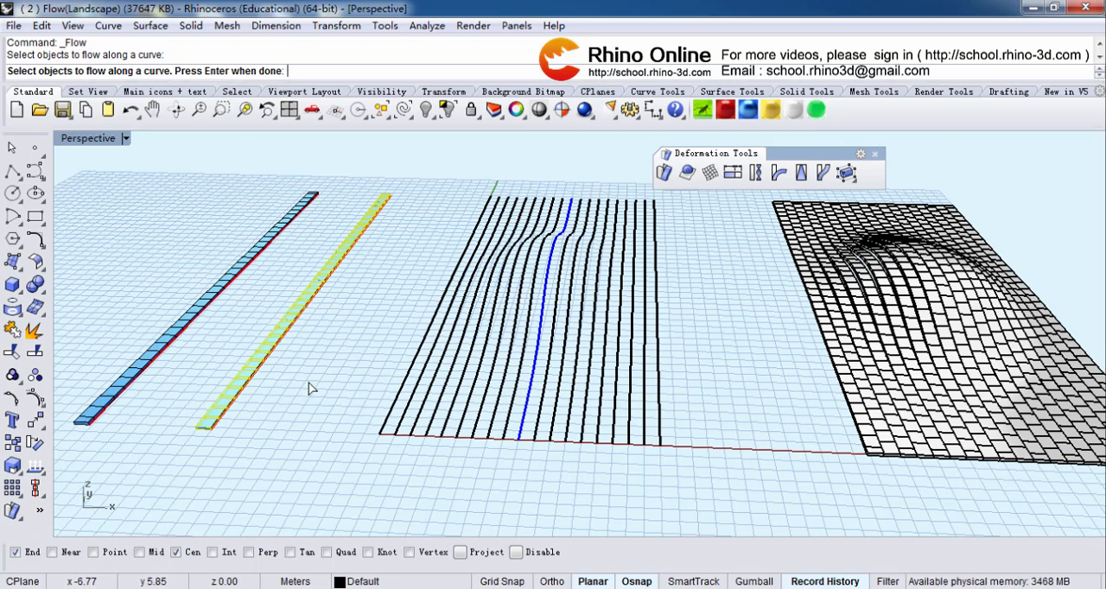
key("Return")
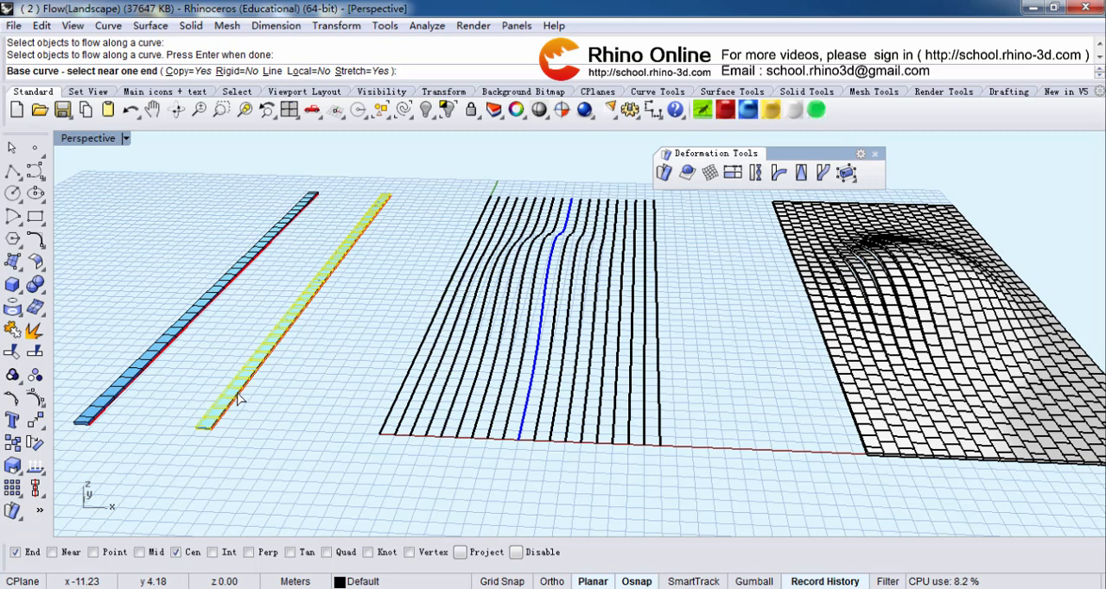
left_click(239, 397)
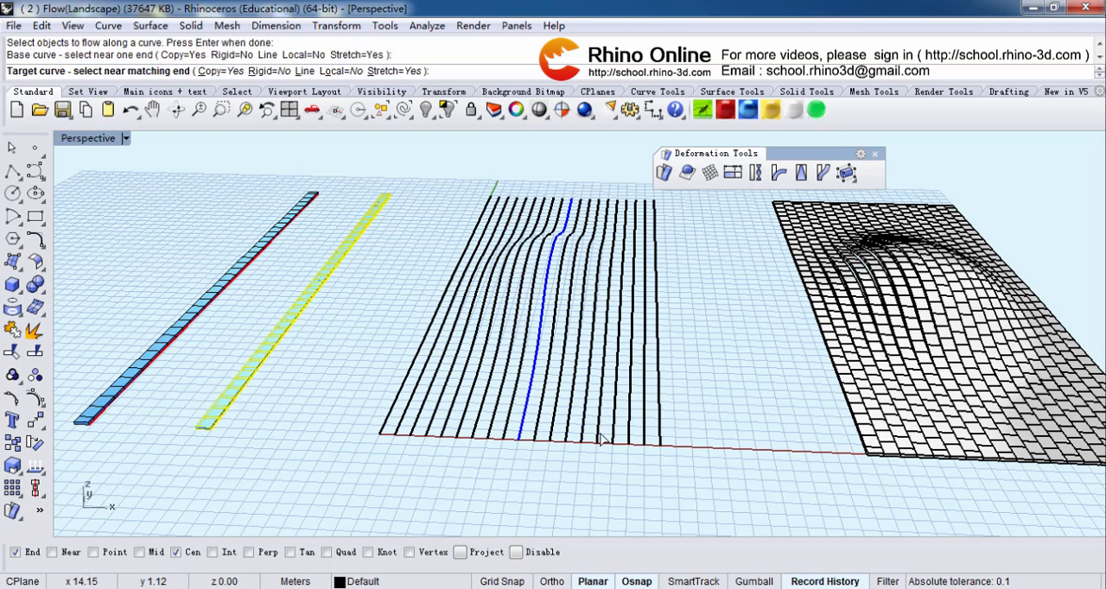
left_click(519, 438)
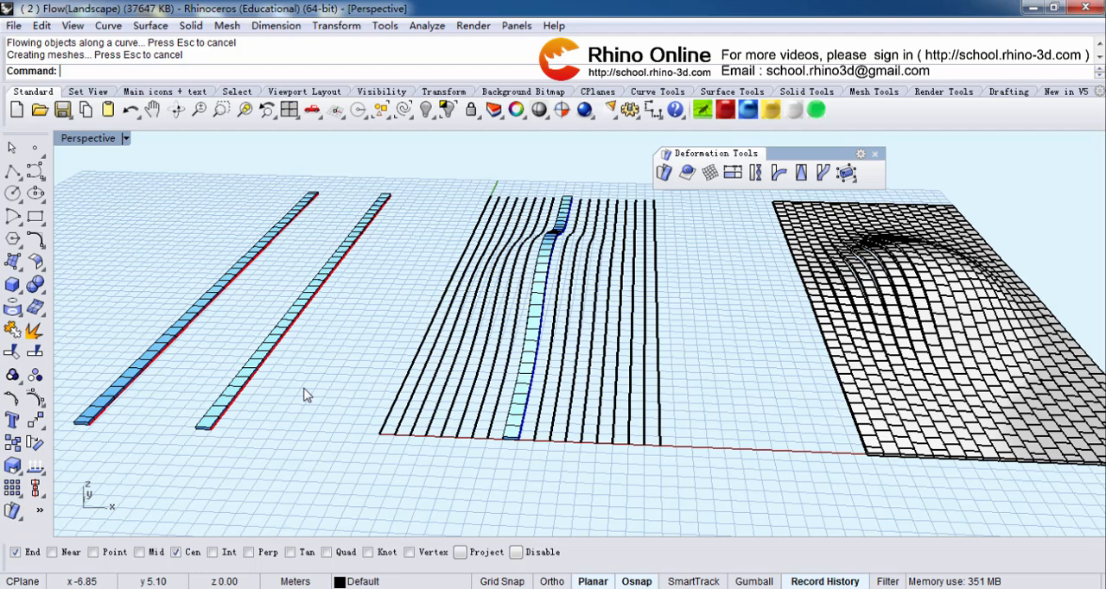
Step: Flow a copy of the outer paving strip from its red base line onto the first curve to the right of the blue one
right_click(304, 395)
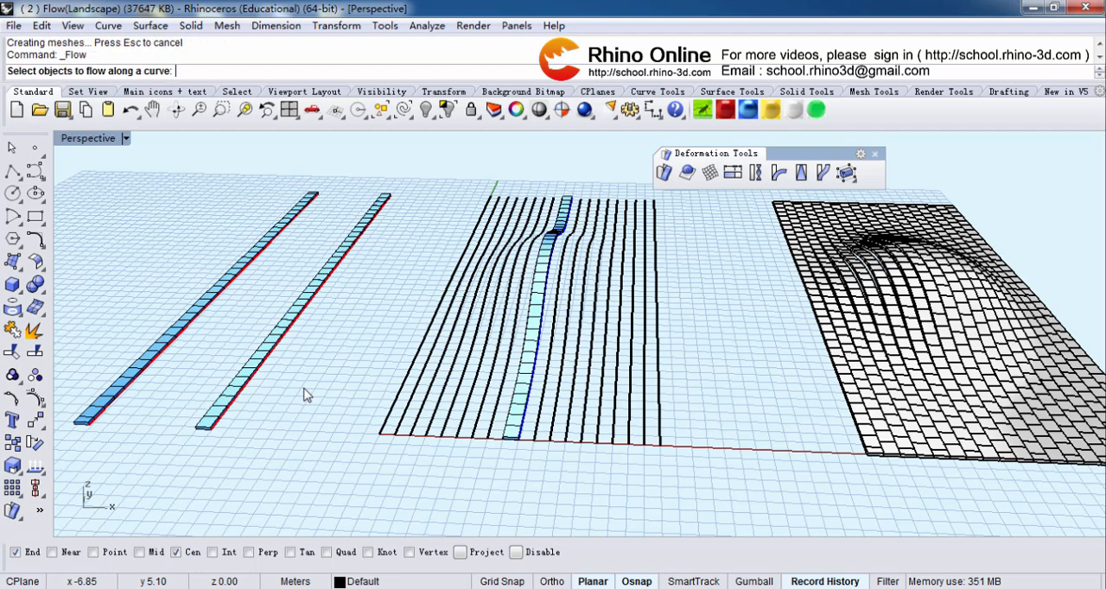
left_click(150, 361)
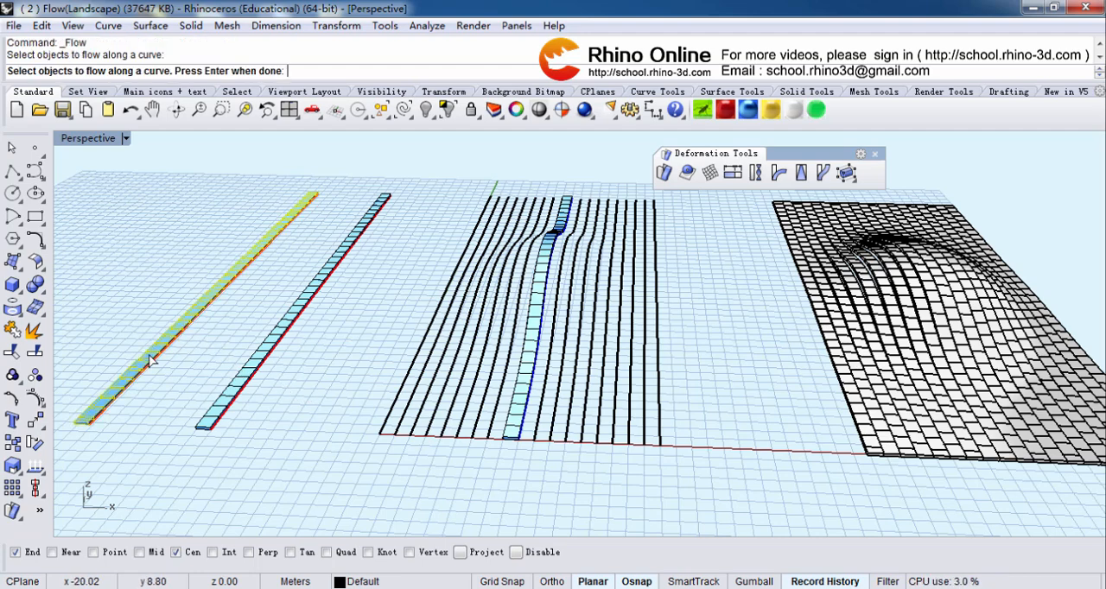
right_click(176, 389)
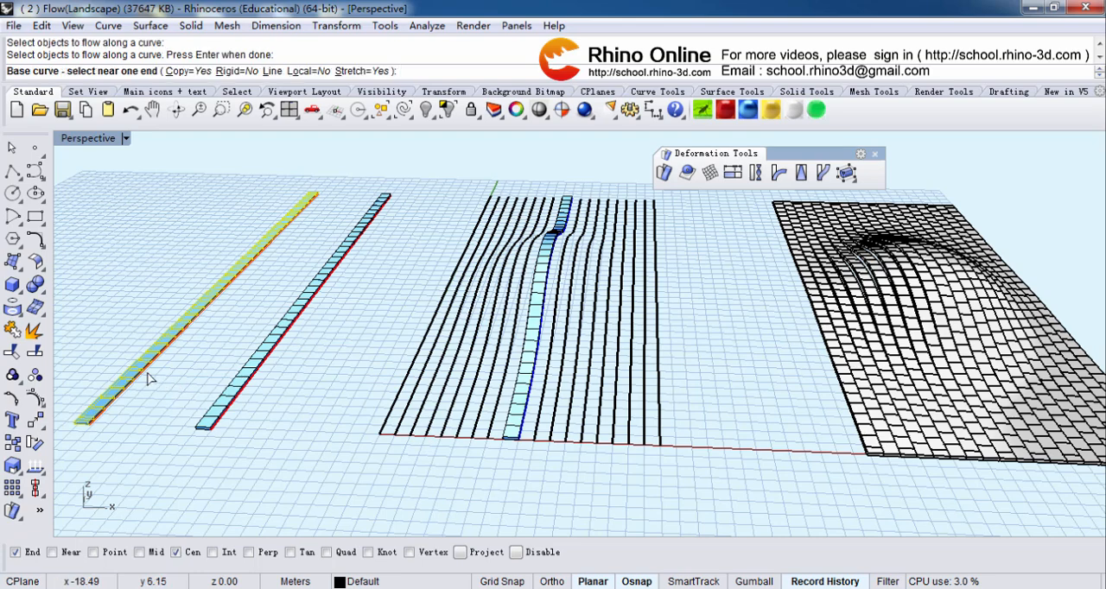
left_click(127, 391)
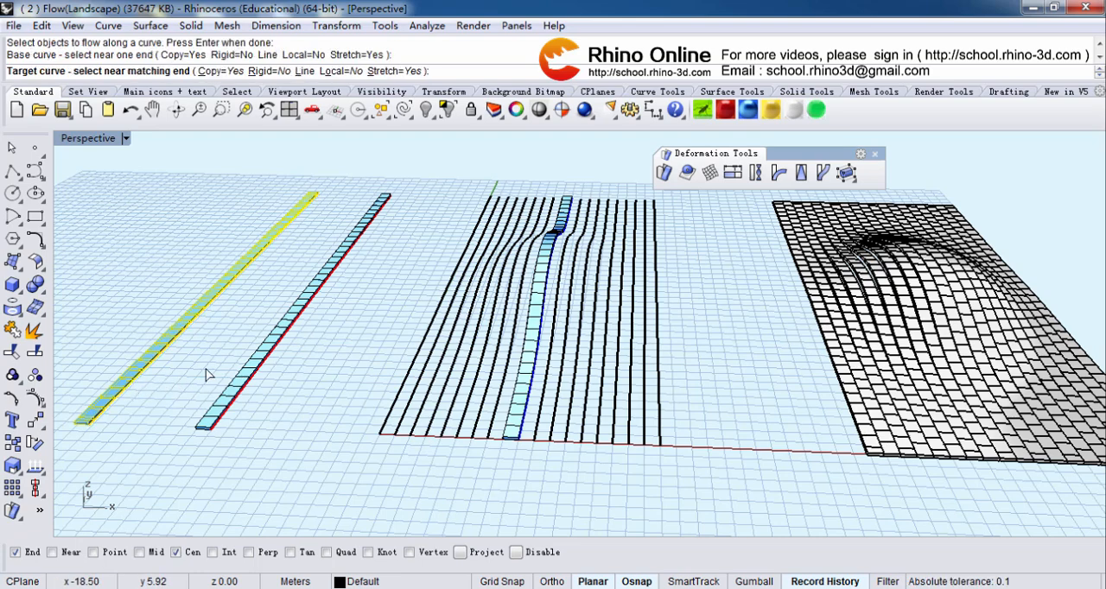
left_click(535, 440)
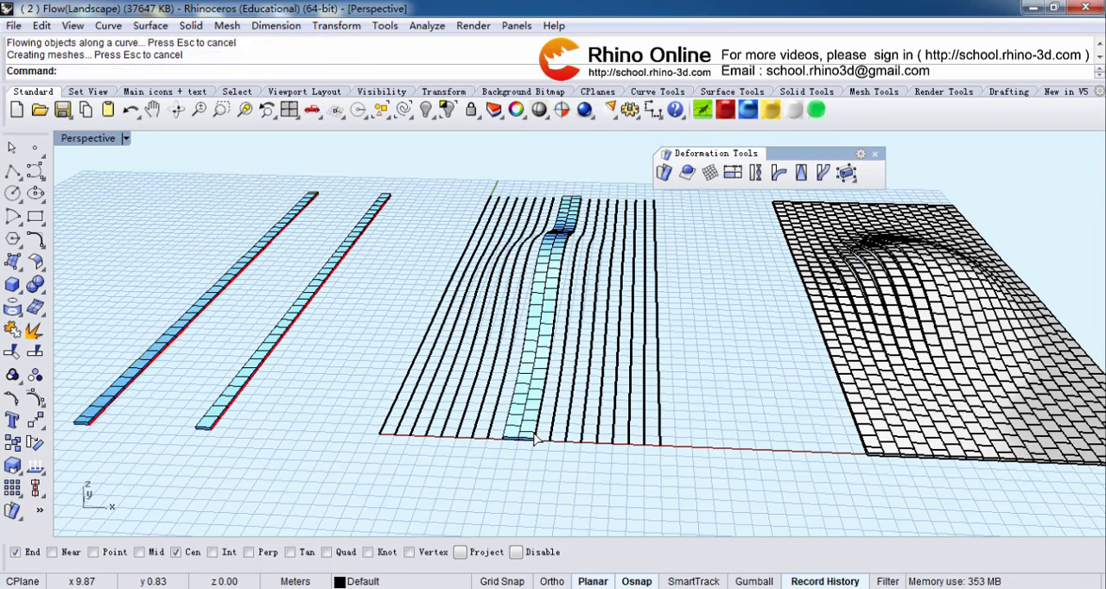
Step: Flow another copy of the inner paving strip from its base line onto the second curve to the right of the blue one
right_click(250, 421)
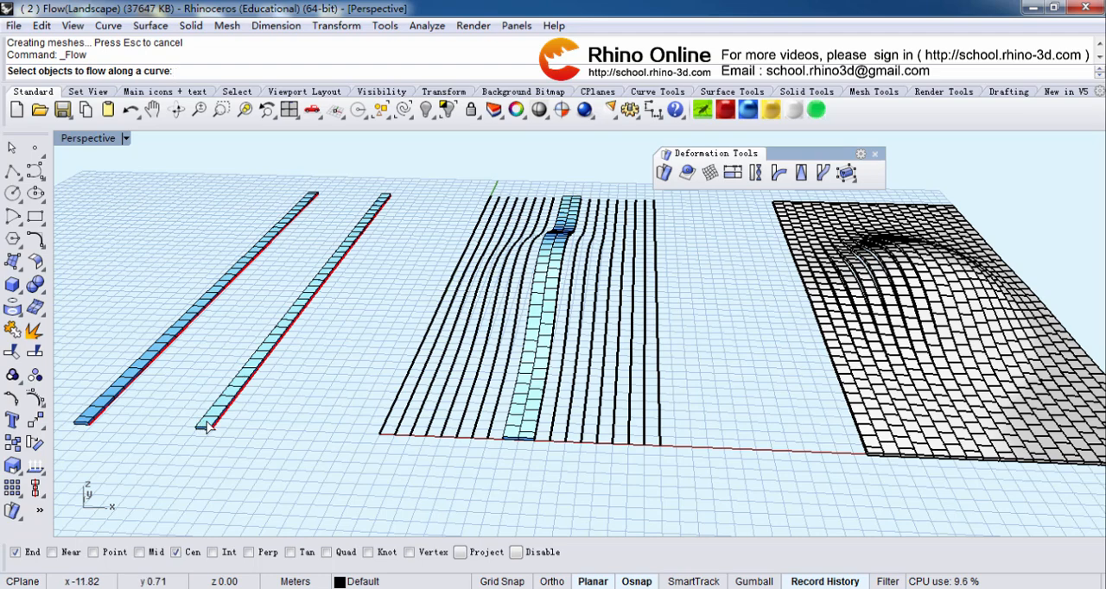
left_click(207, 425)
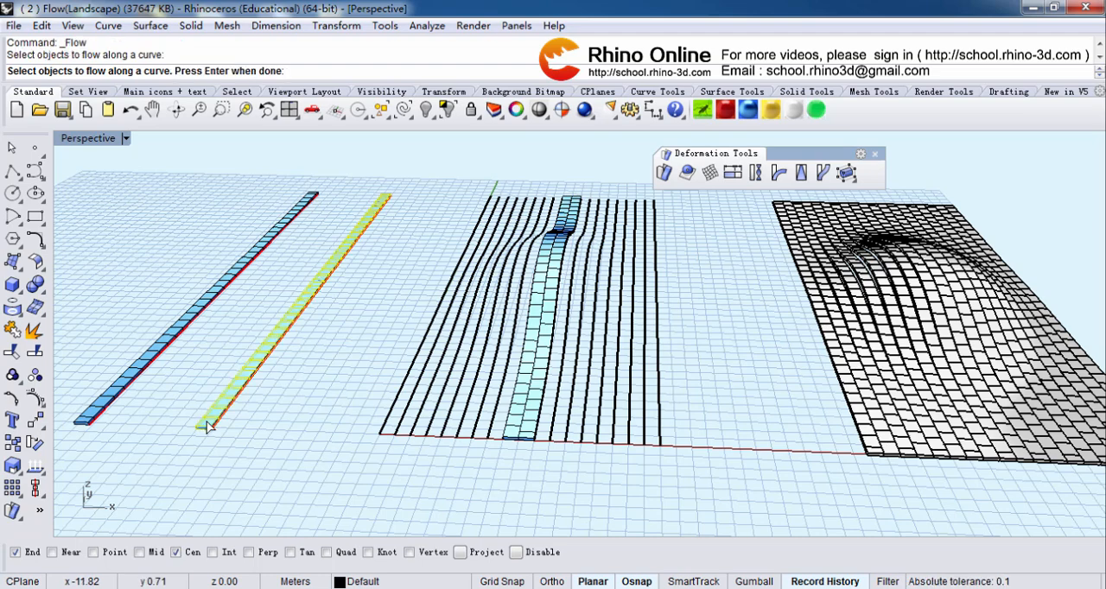
right_click(257, 434)
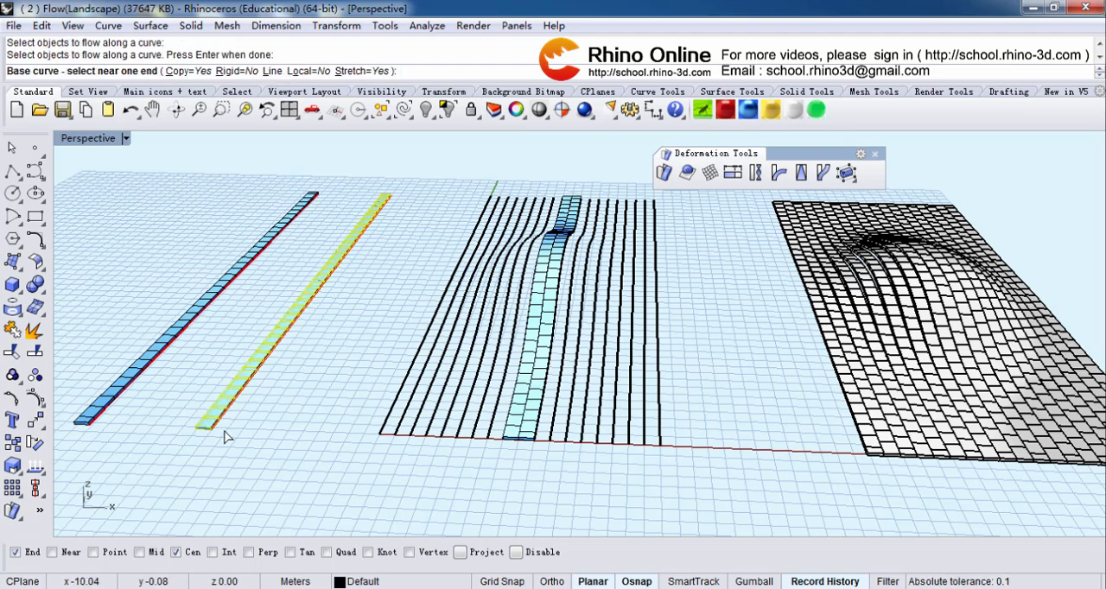
left_click(213, 431)
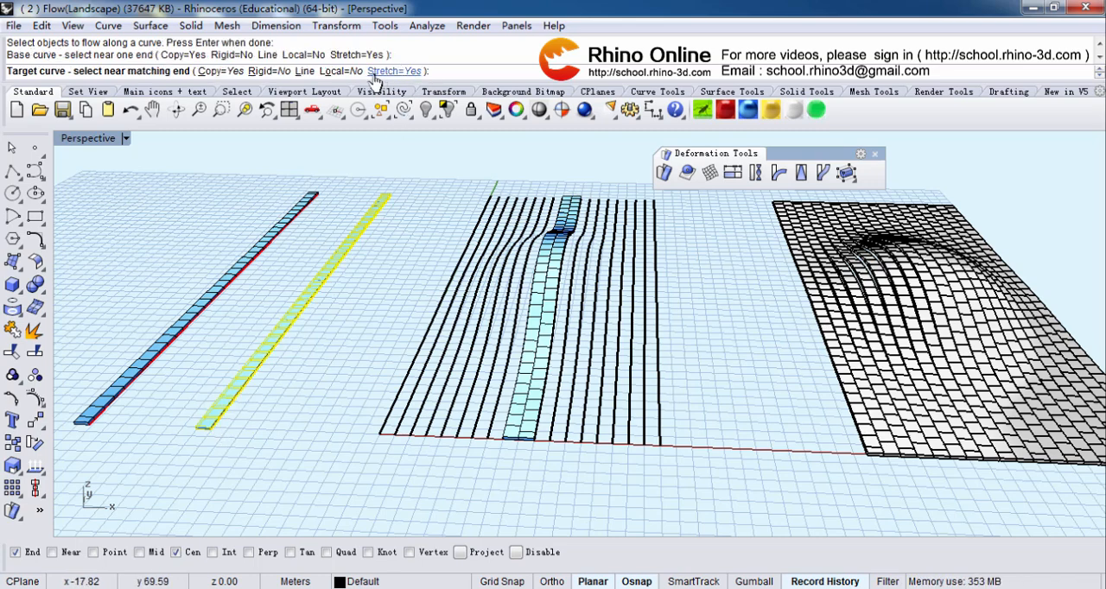
left_click(552, 441)
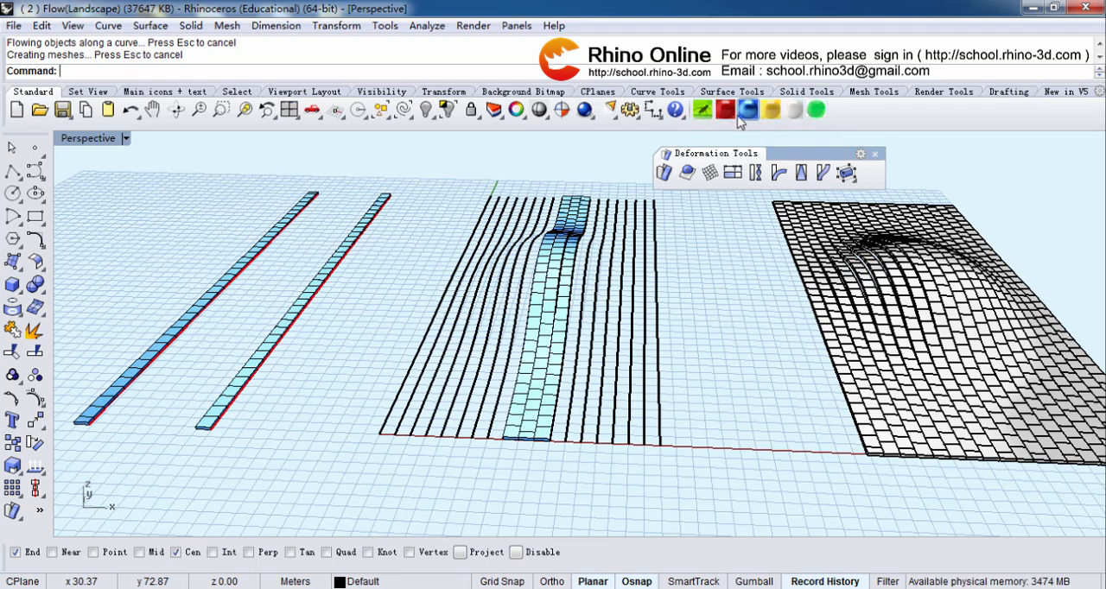
Step: Create a sphere with a radius of about 4.7 m between the contour curves and the finished paved landscape
left_click(18, 294)
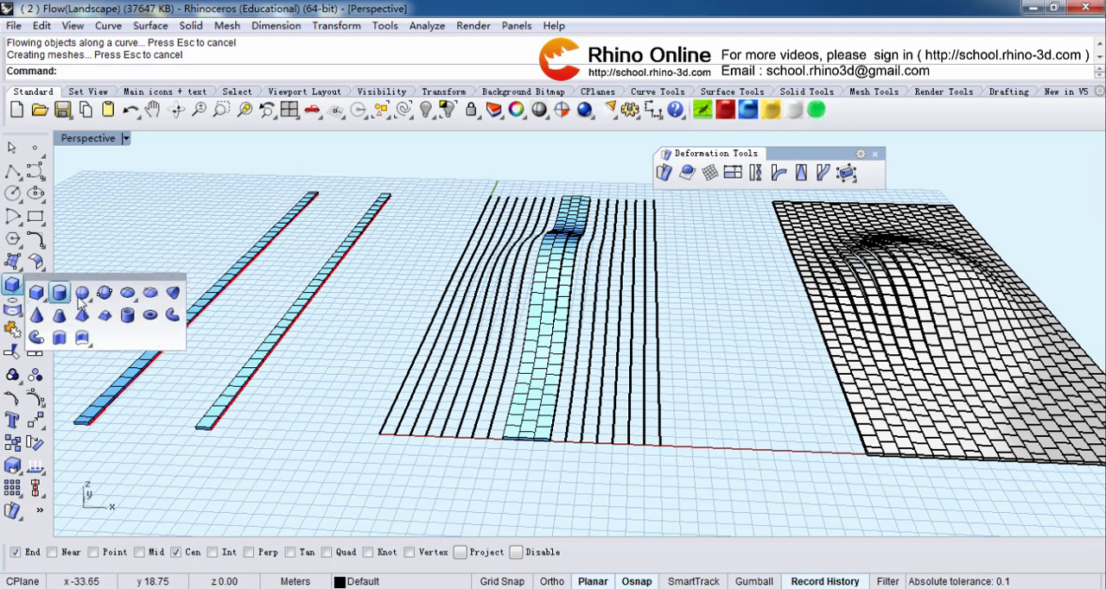
left_click(84, 296)
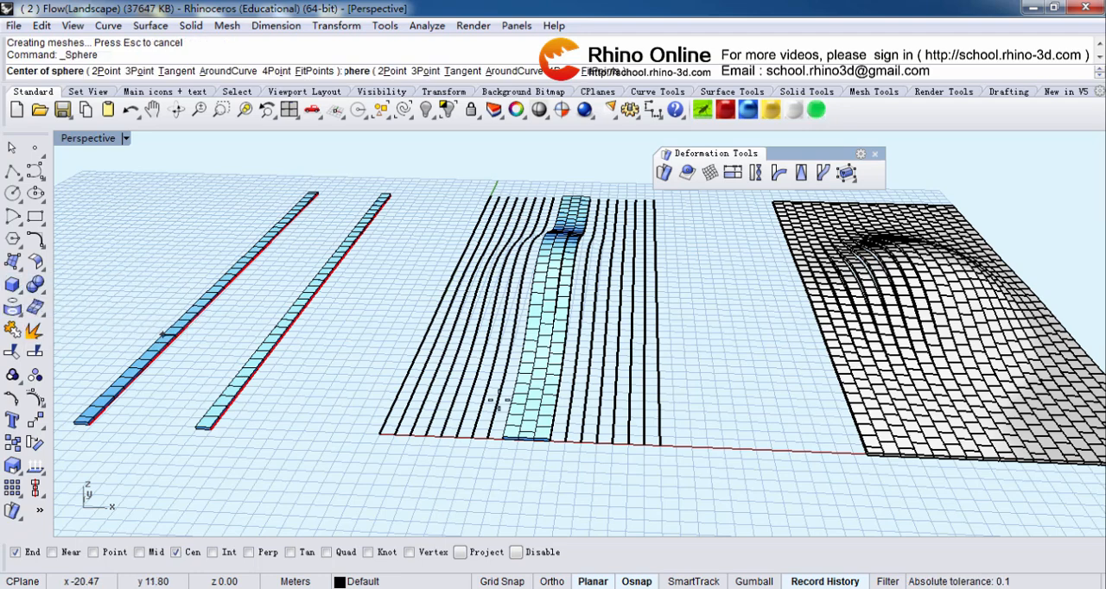
left_click(728, 417)
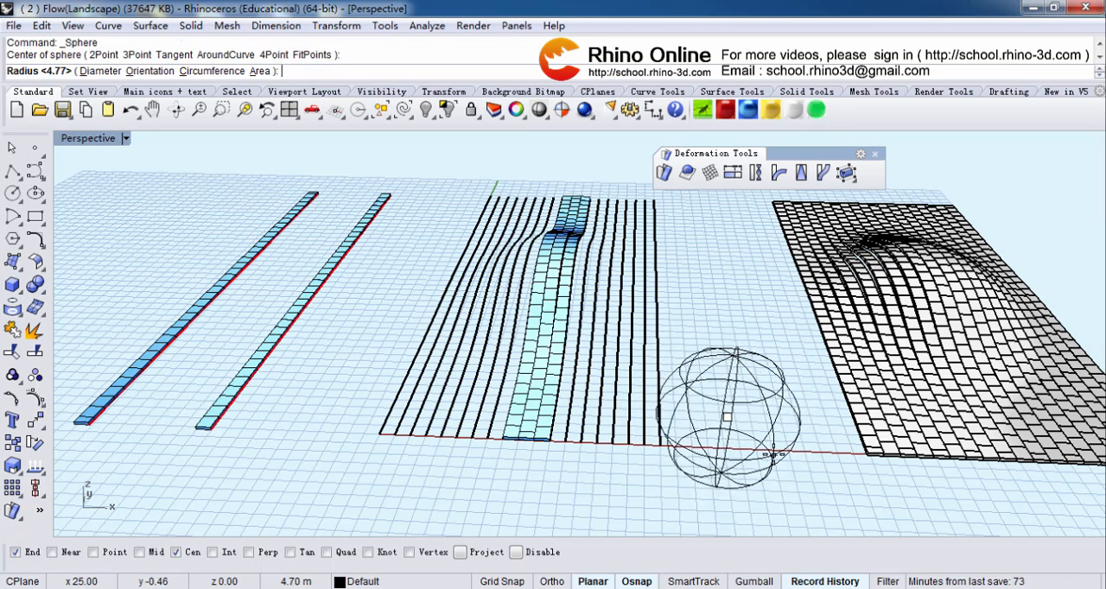
left_click(776, 463)
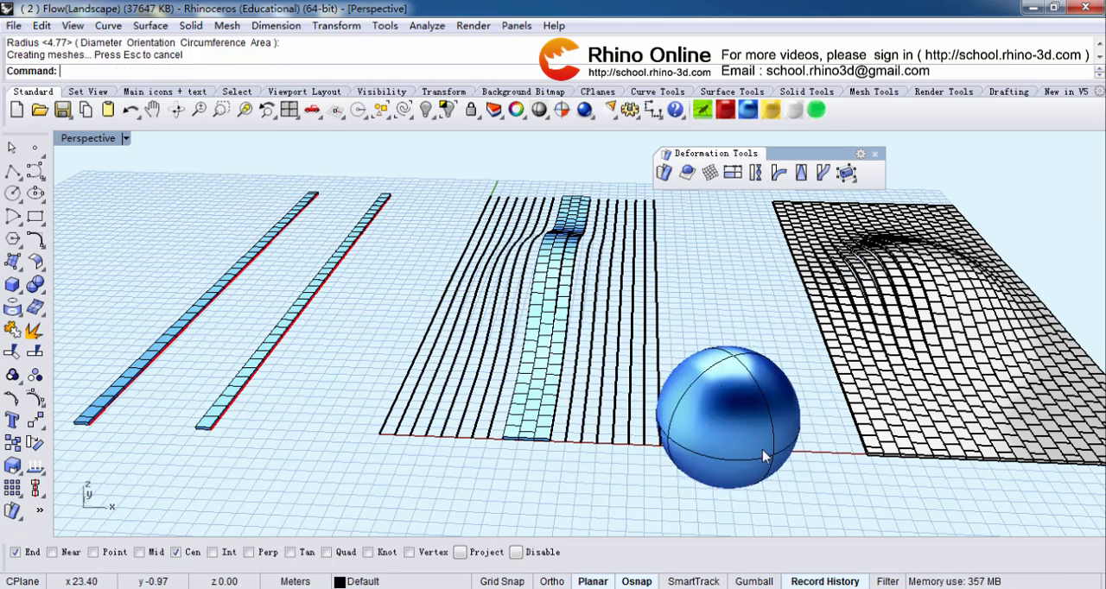
Step: Preview the model in the red, red1, blue, blue1 and yellow display modes and set the perspective view to yellow1
left_click(724, 112)
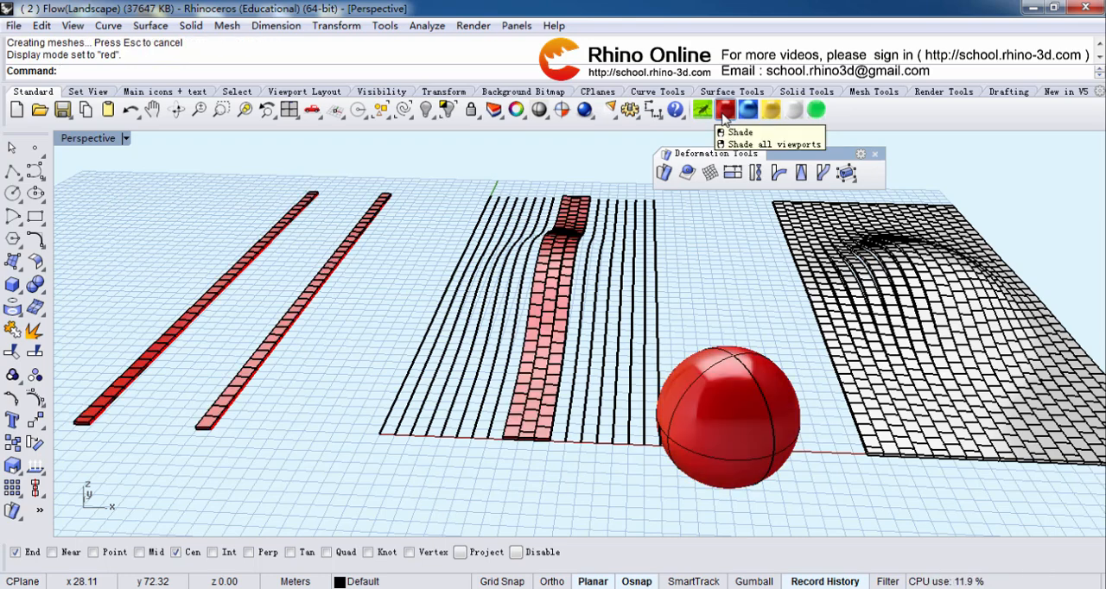
left_click(724, 117)
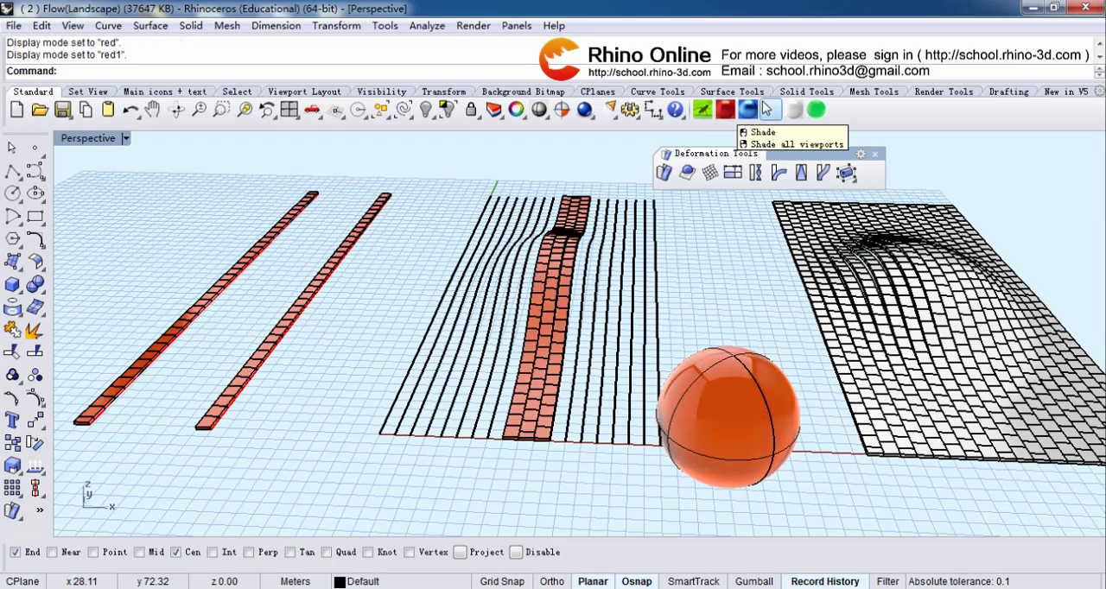
left_click(749, 111)
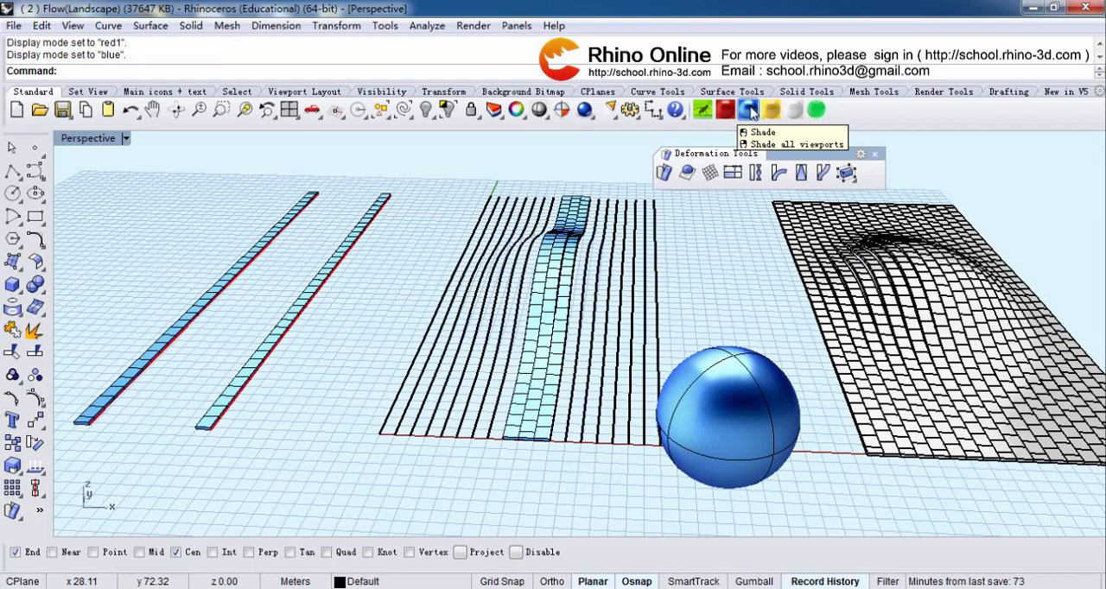
left_click(749, 110)
left_click(772, 110)
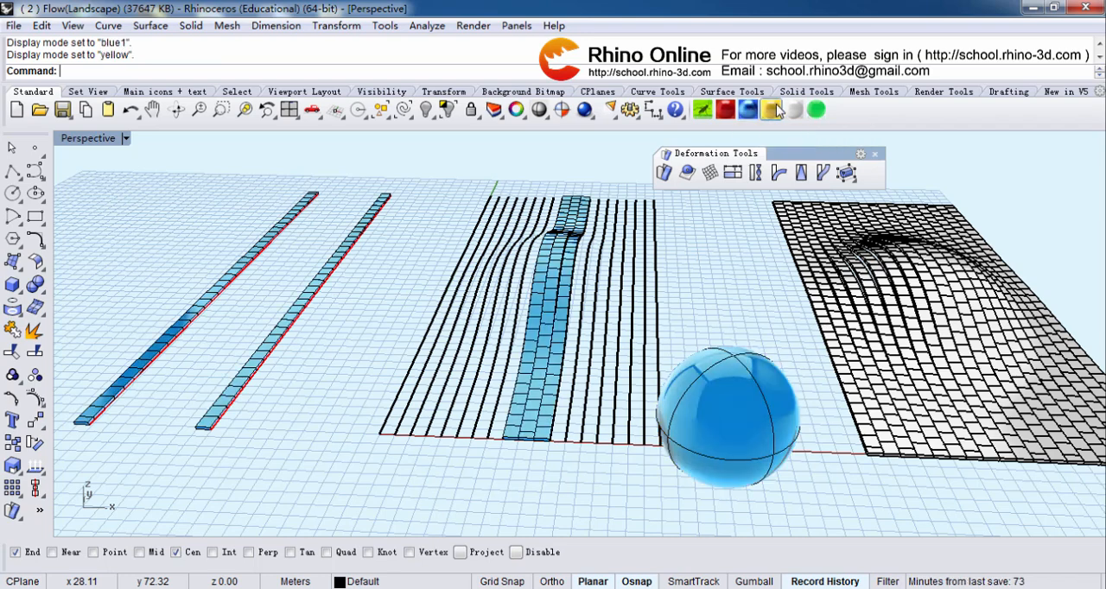
left_click(771, 110)
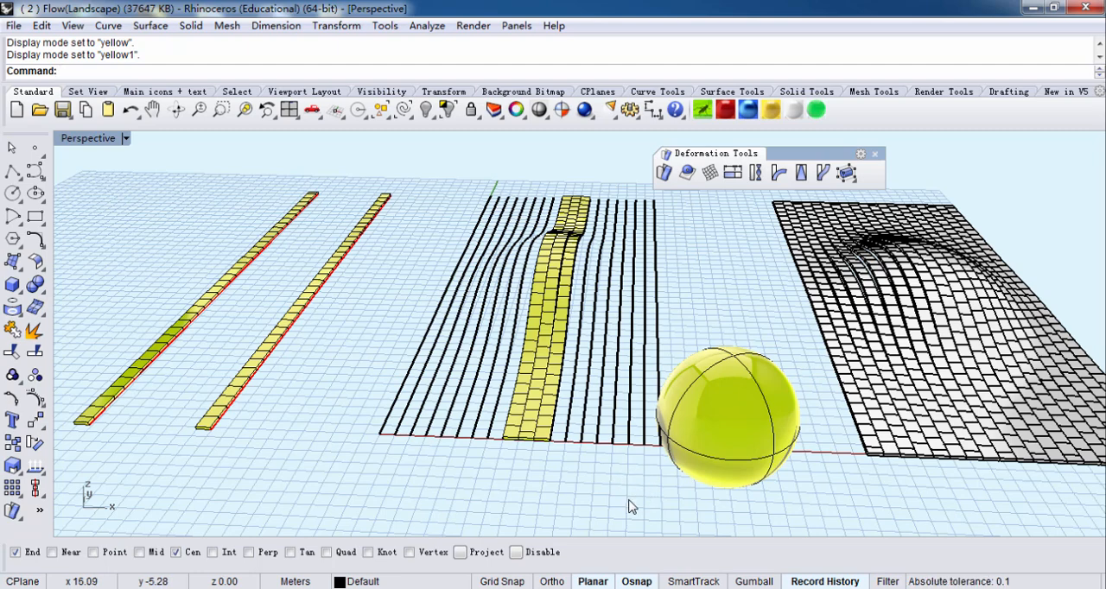
Step: Switch to the reference image 1 (15) in ACDSee Free
mouse_move(772, 588)
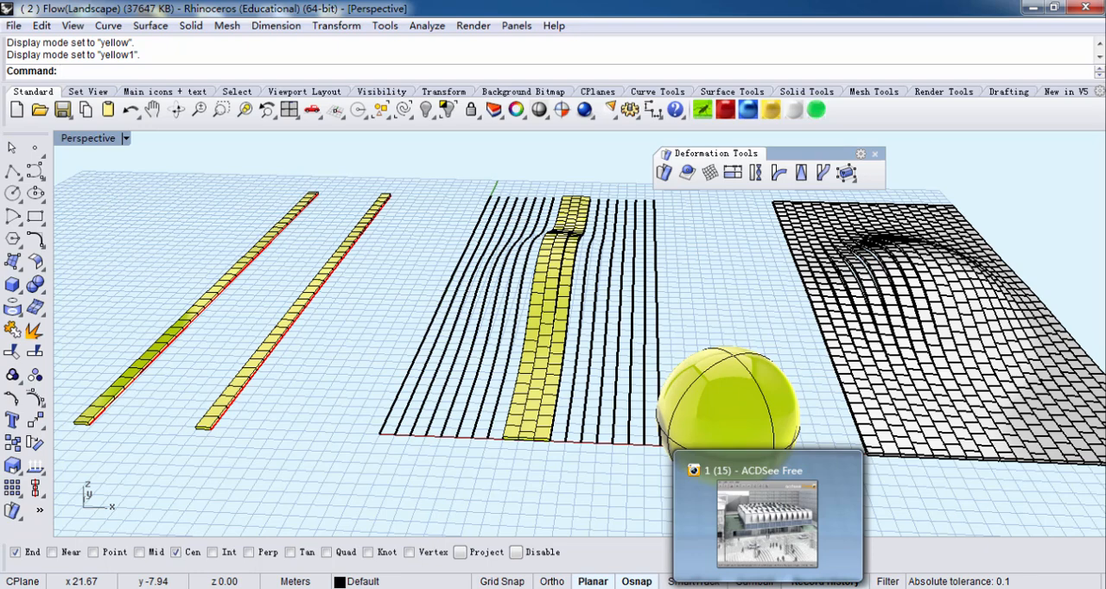